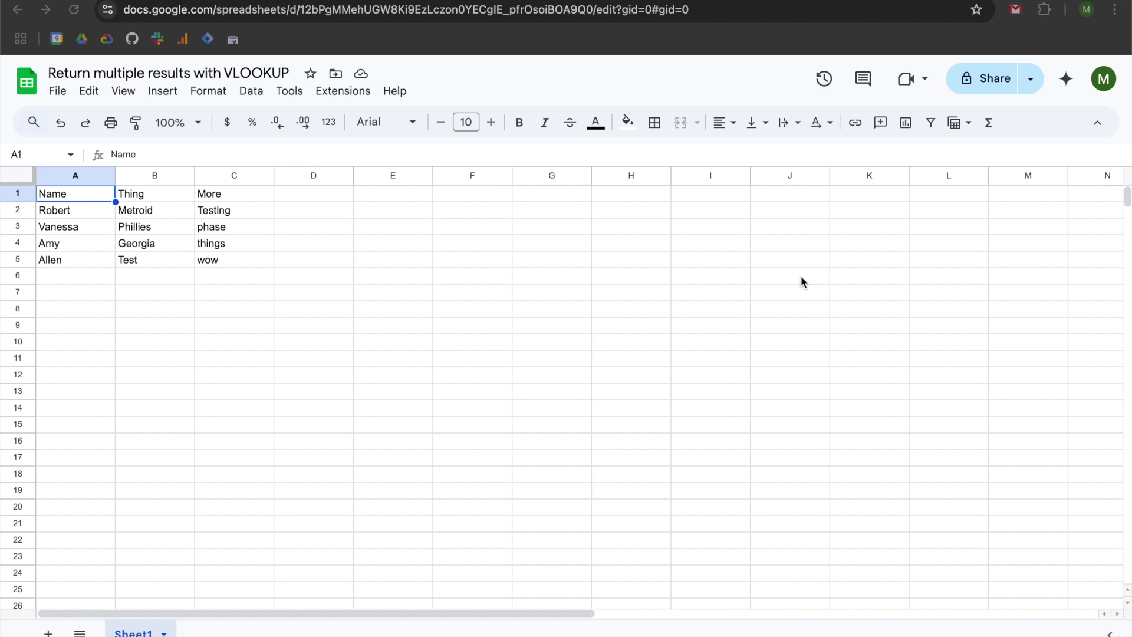
# - Enter the header 'Name' in E1 and a name from the table in E2, then begin =VLOOKUP in F2
pyautogui.click(383, 192)
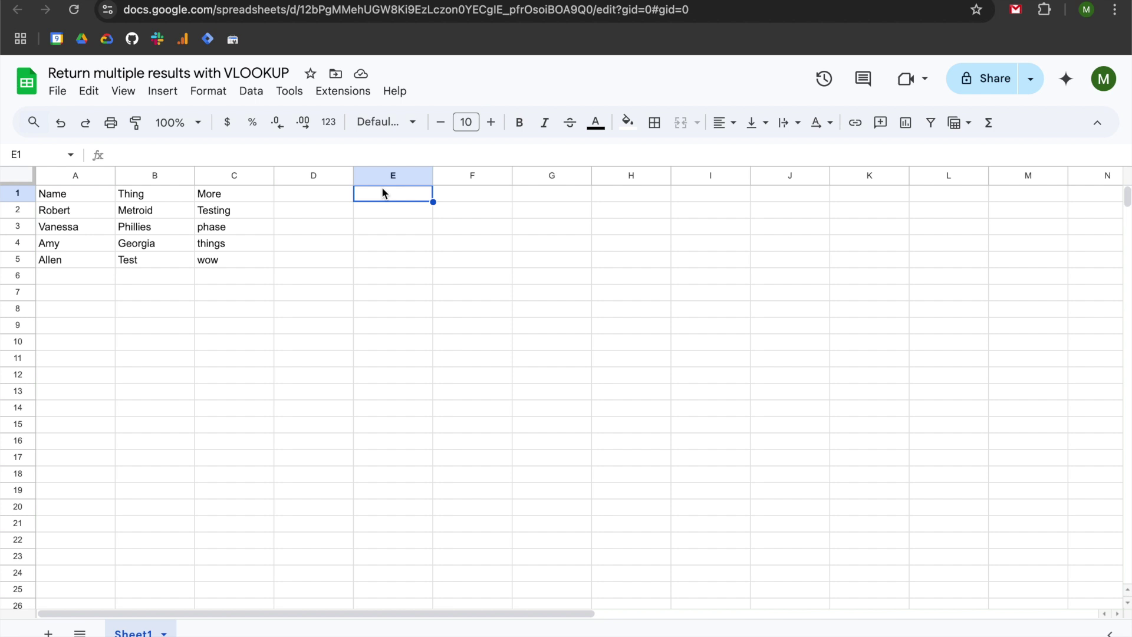
pyautogui.write('Name')
pyautogui.press('Return')
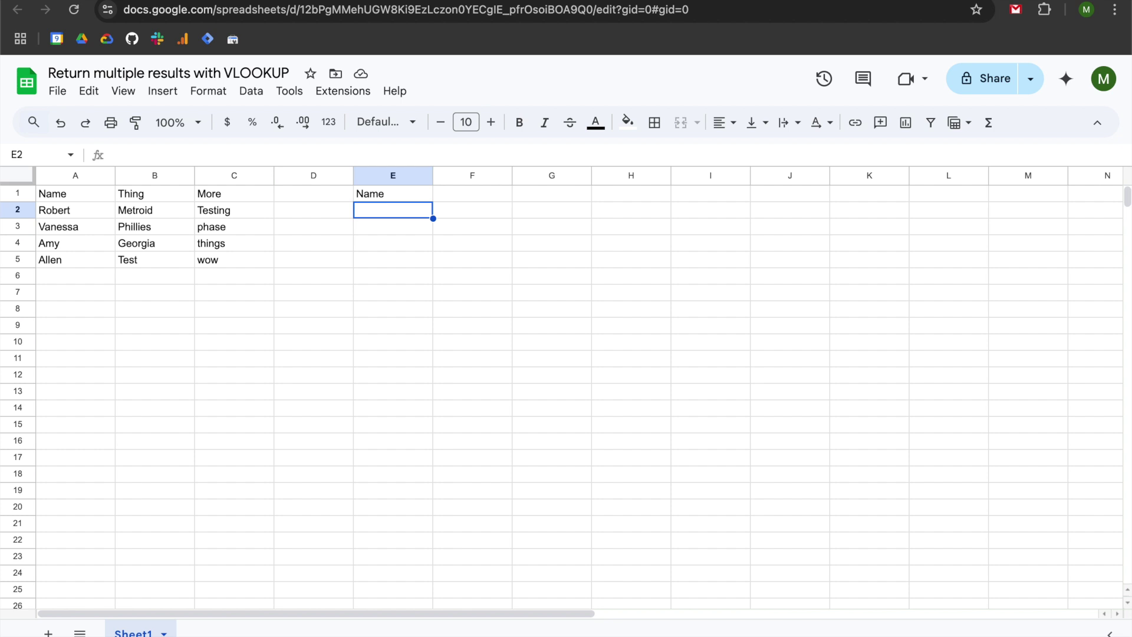
pyautogui.write('Robert')
pyautogui.press('Return')
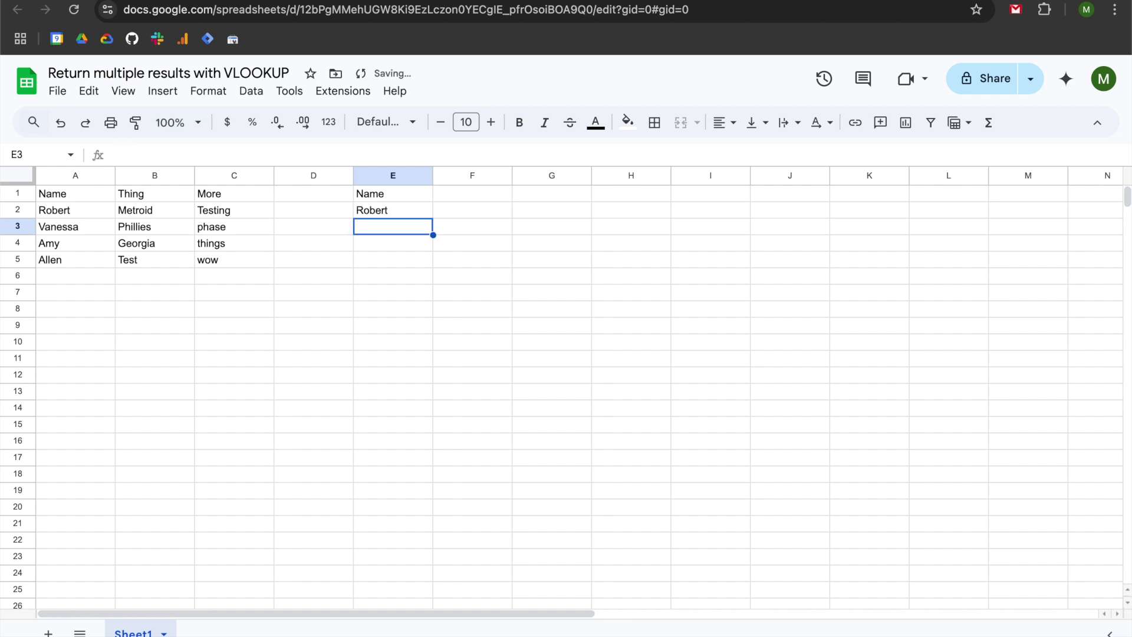
pyautogui.click(472, 210)
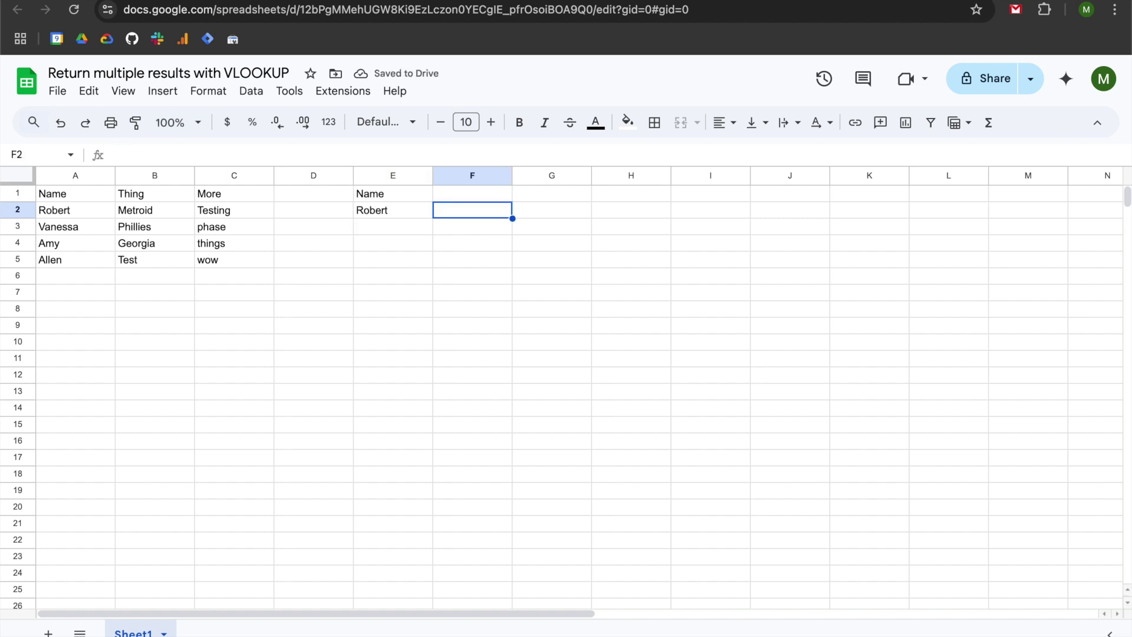
pyautogui.write('=')
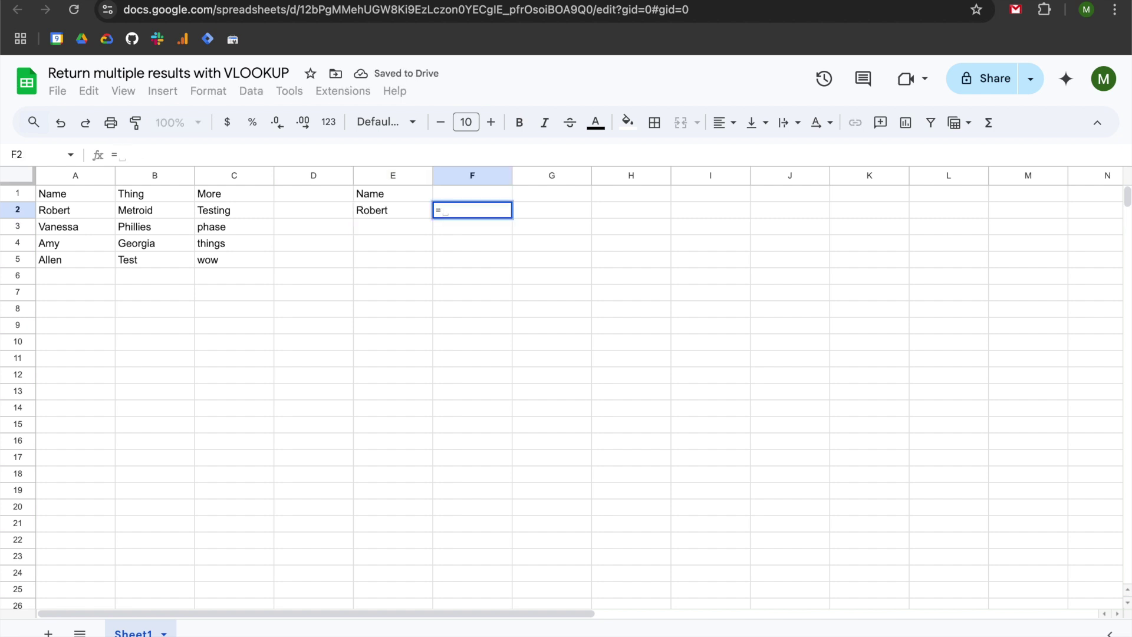
pyautogui.write('vlo')
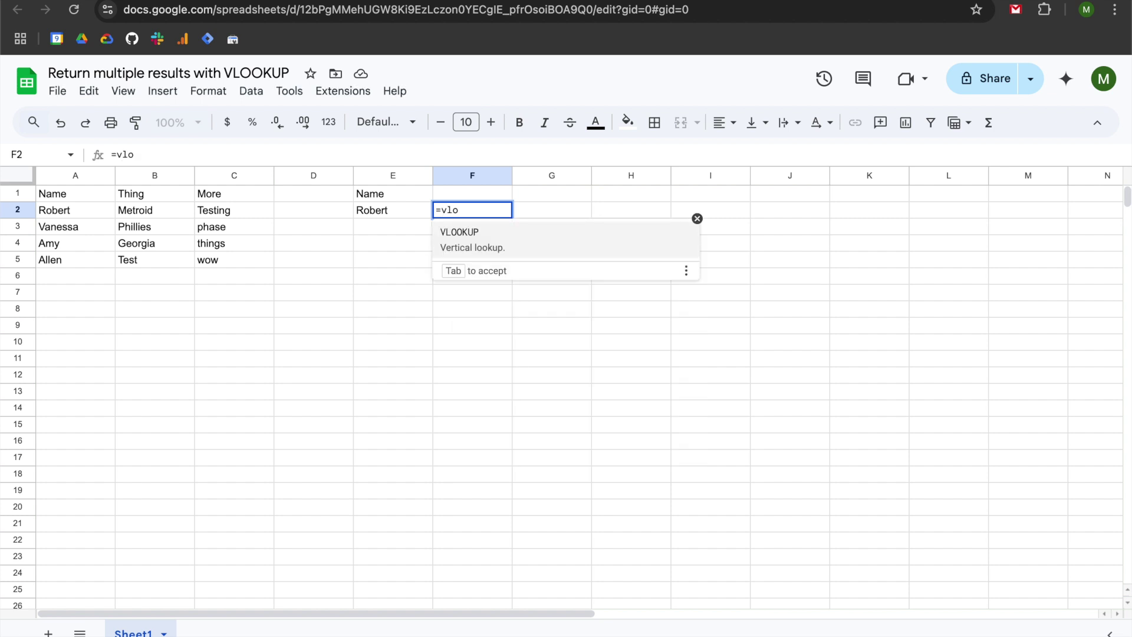
# - Build =VLOOKUP(E2,A:C,2,FALSE) in F2 so it returns Metroid for the name in E2
pyautogui.press('Tab')
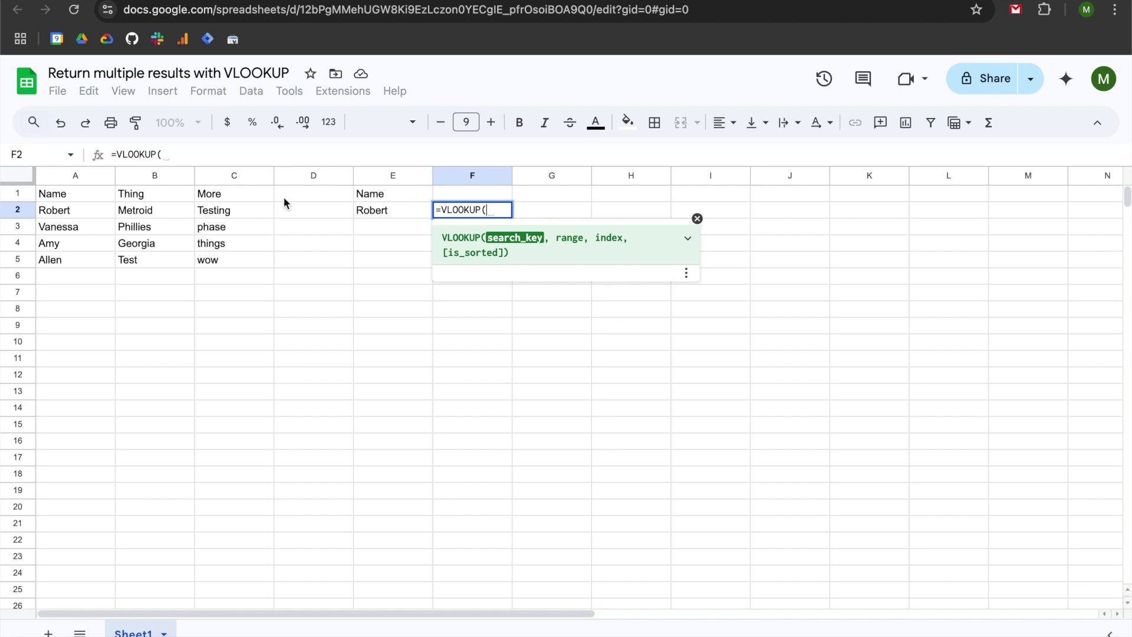
pyautogui.click(377, 208)
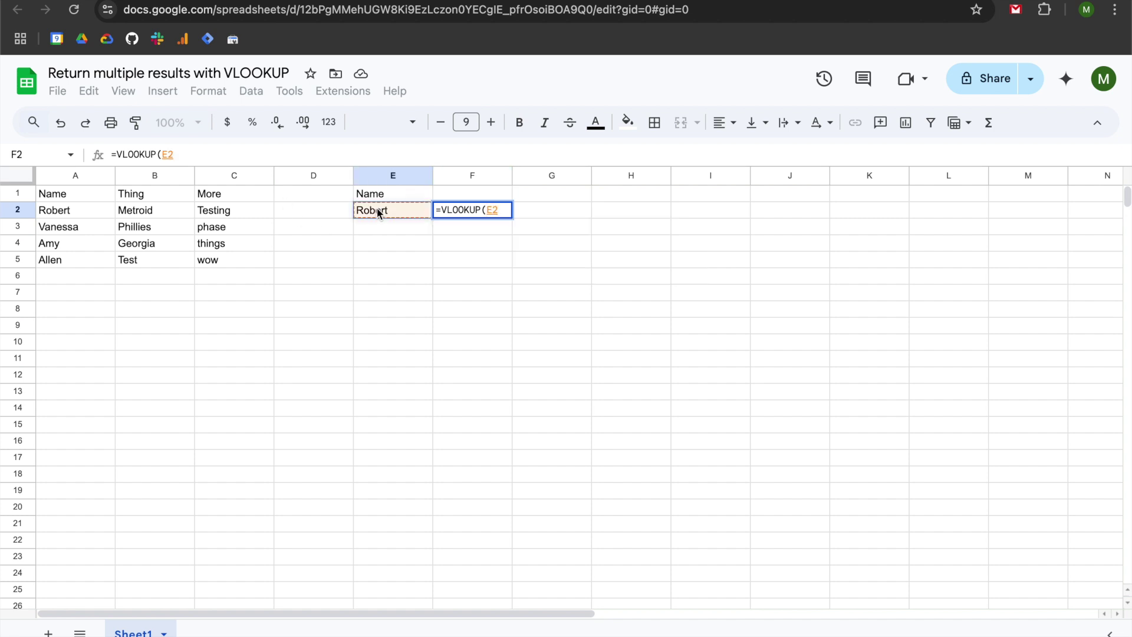
pyautogui.write(',')
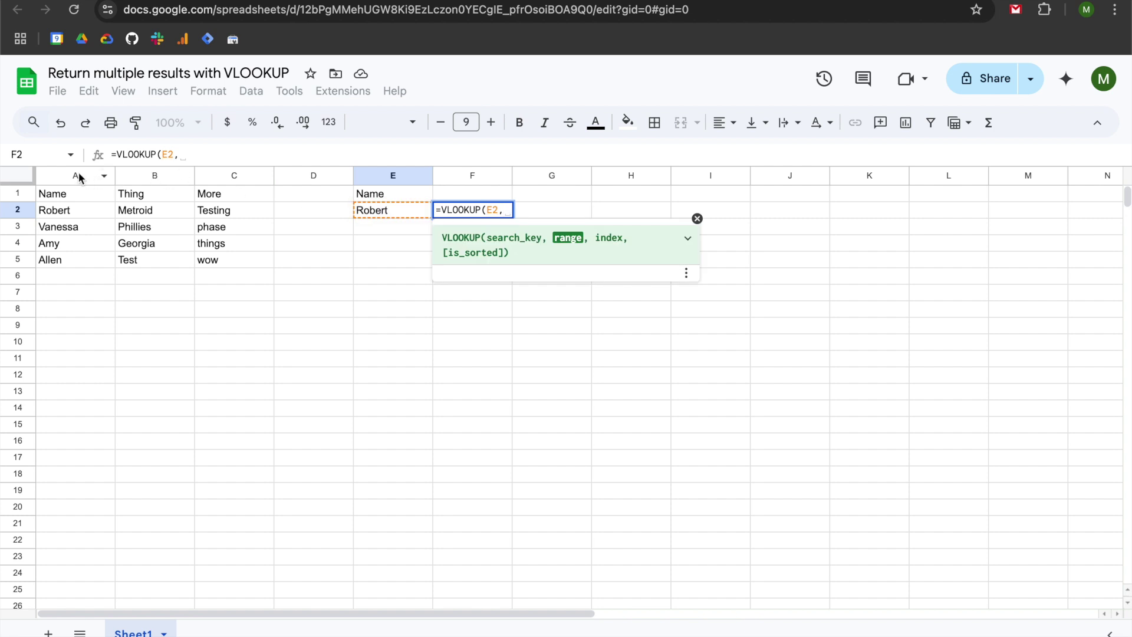
pyautogui.moveTo(77, 176); pyautogui.dragTo(207, 180)
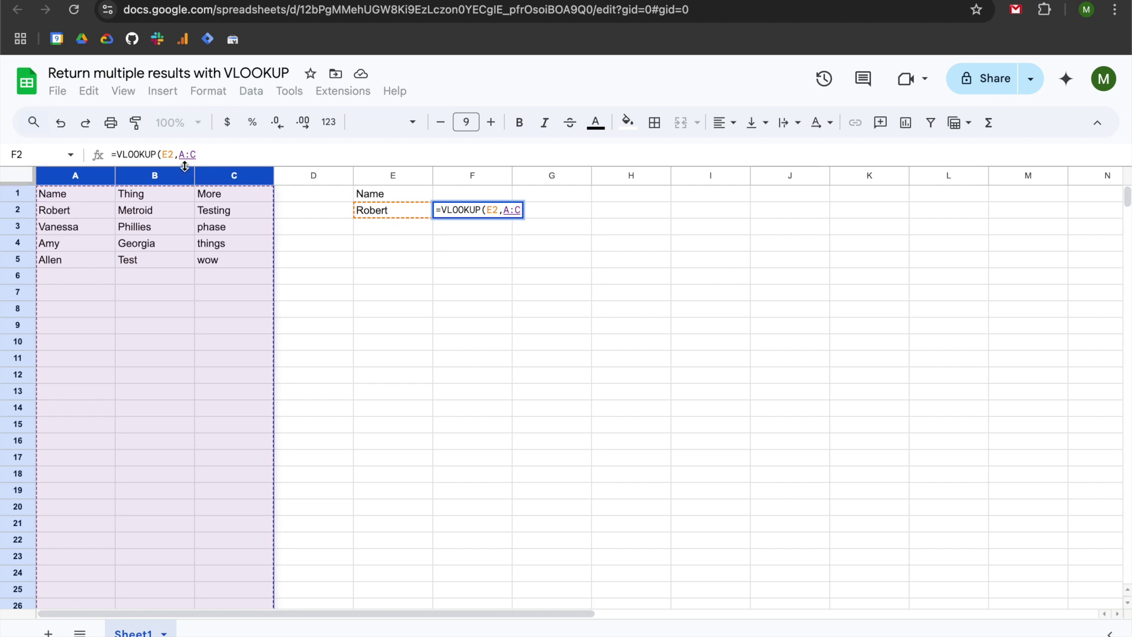
pyautogui.write(',')
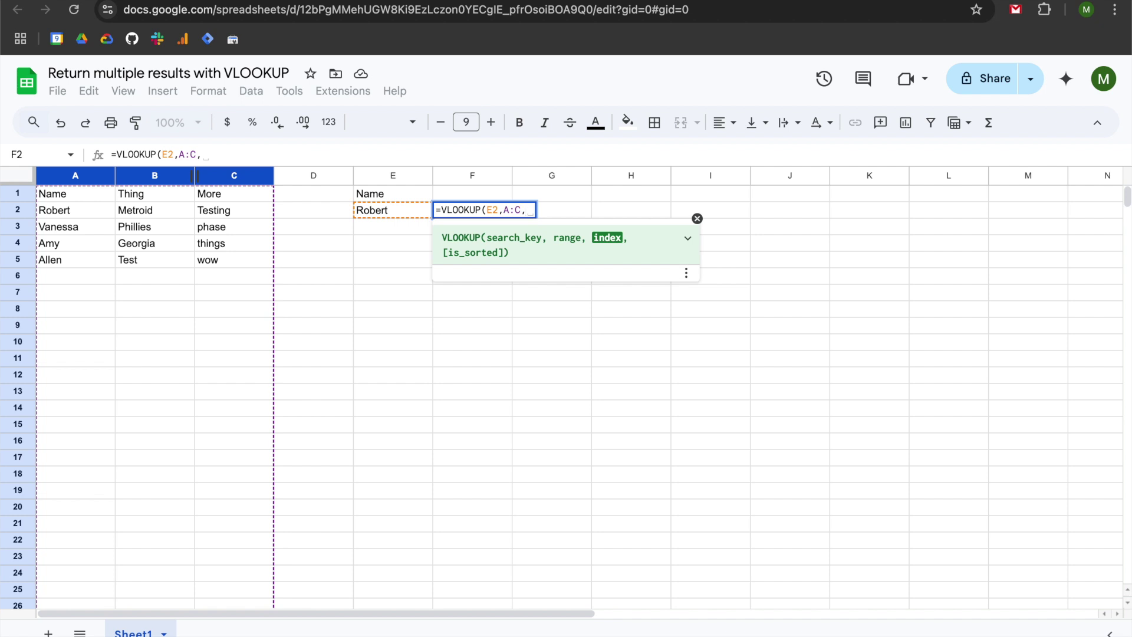
pyautogui.write('2')
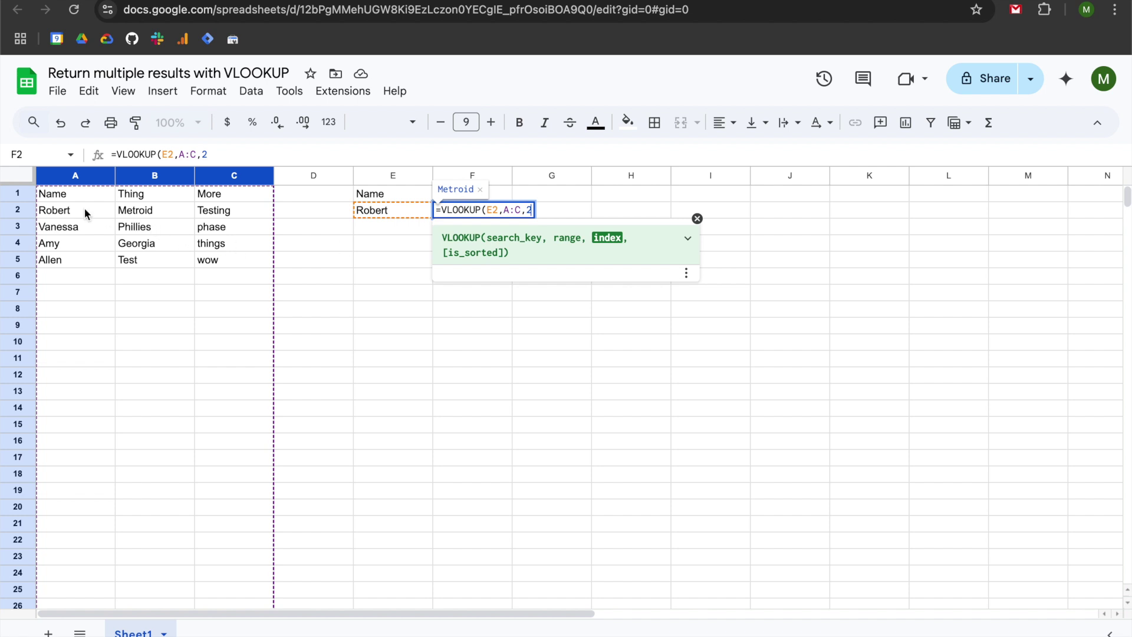
pyautogui.write(',')
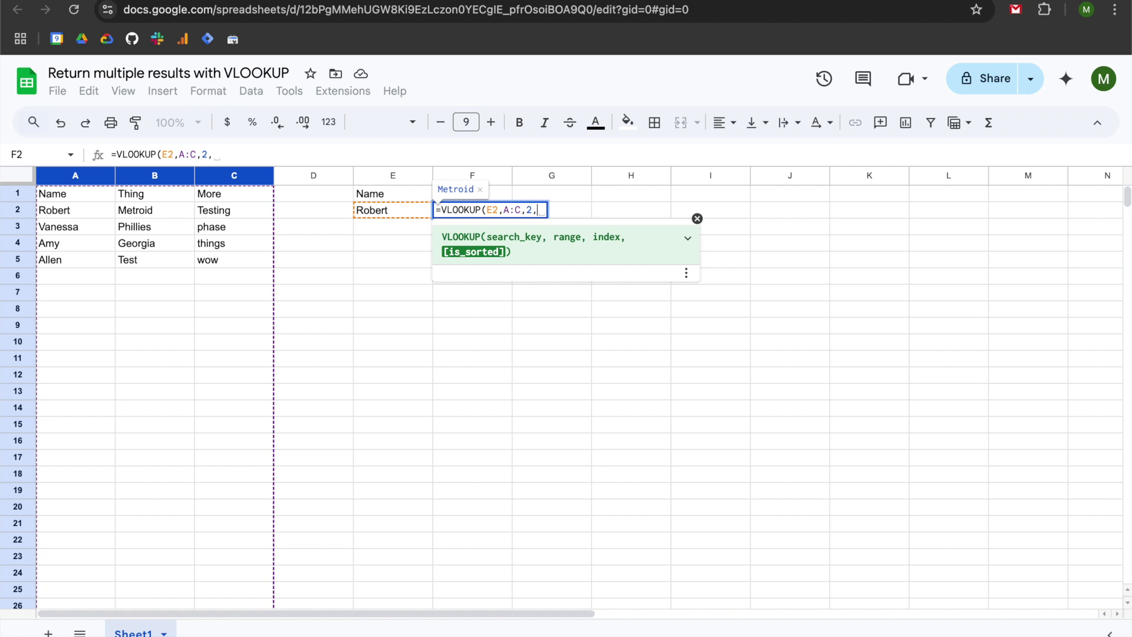
pyautogui.write('FALSE')
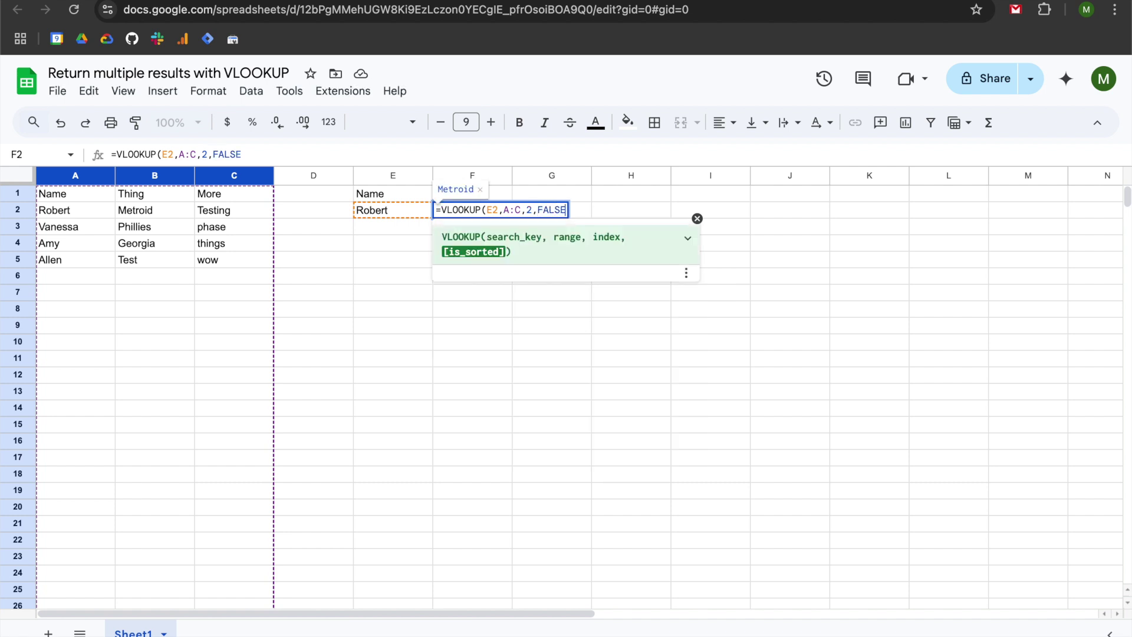
pyautogui.press('Return')
pyautogui.click(471, 210)
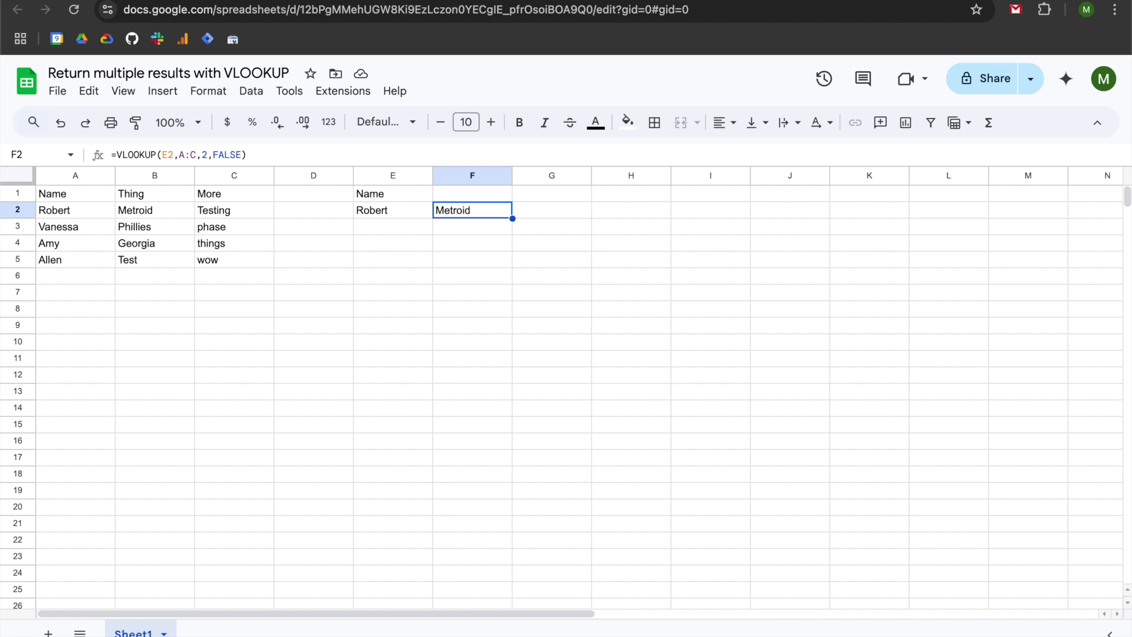
# - Reopen F2's VLOOKUP formula and insert a line break right after the equals sign
pyautogui.press('Right')
pyautogui.press('Right')
pyautogui.press('Right')
pyautogui.press('Right')
pyautogui.press('Right')
pyautogui.press('Left')
pyautogui.press('Left')
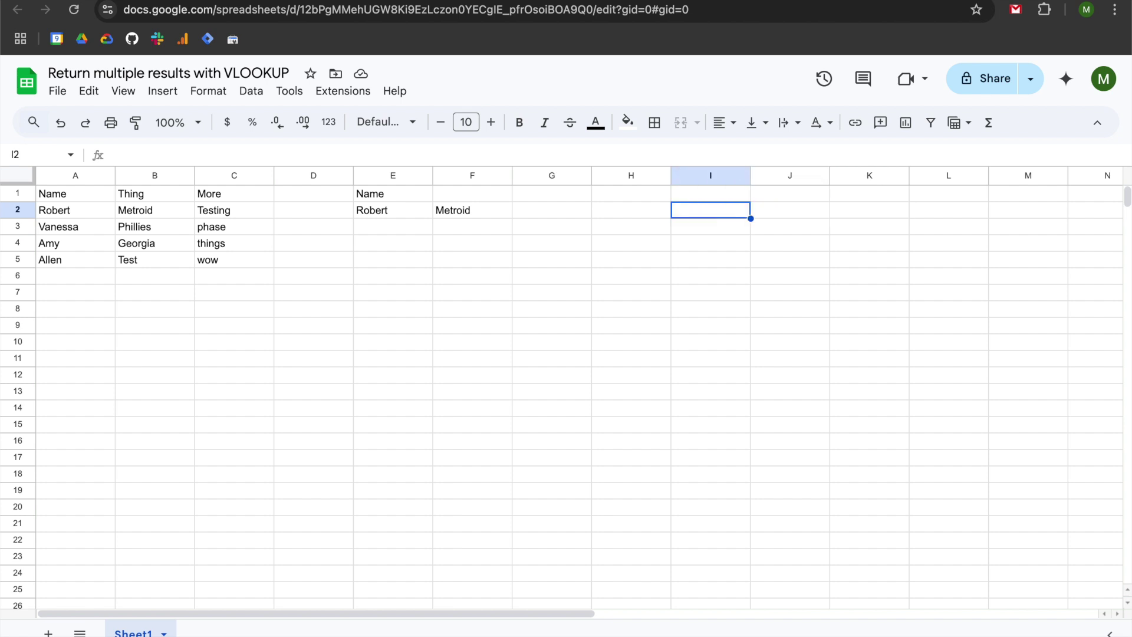
pyautogui.press('Left')
pyautogui.press('Left')
pyautogui.press('Left')
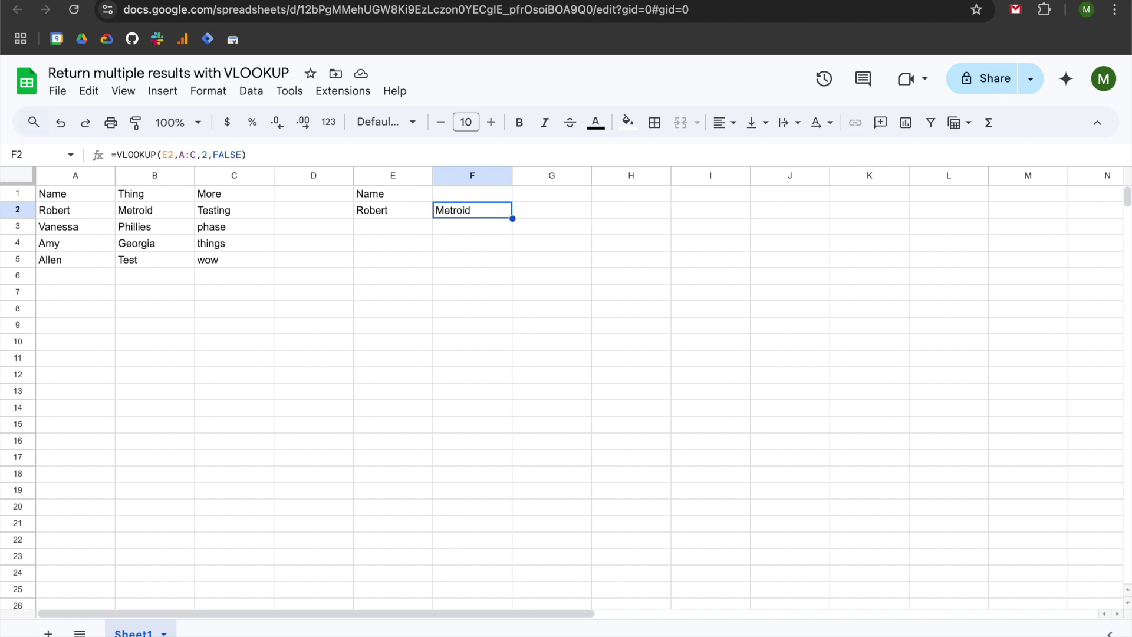
pyautogui.press('Return')
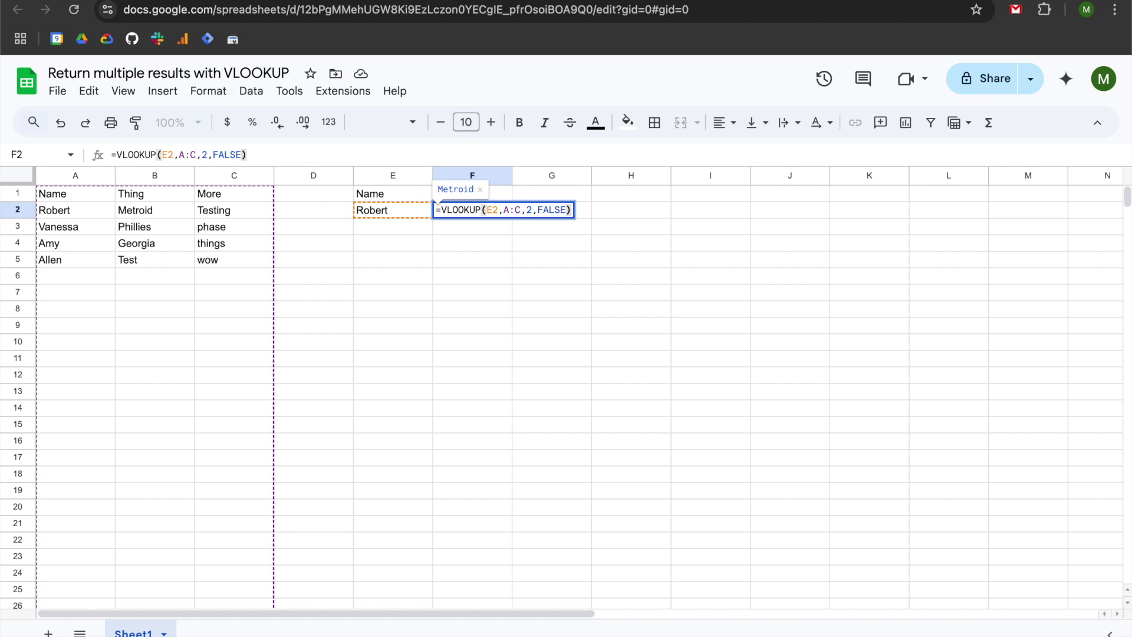
pyautogui.click(437, 211)
pyautogui.hotkey('alt', 'Return')
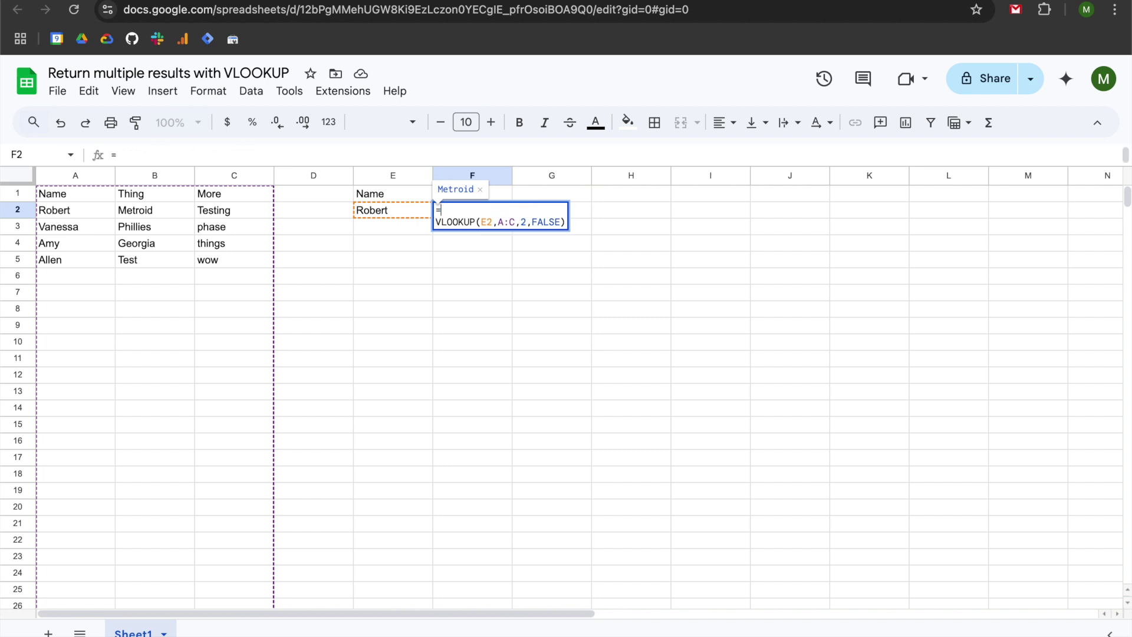
# - Put ARRAYFORMULA( on the first line of F2's formula, wrapping the VLOOKUP, with its help expanded
pyautogui.write('AR')
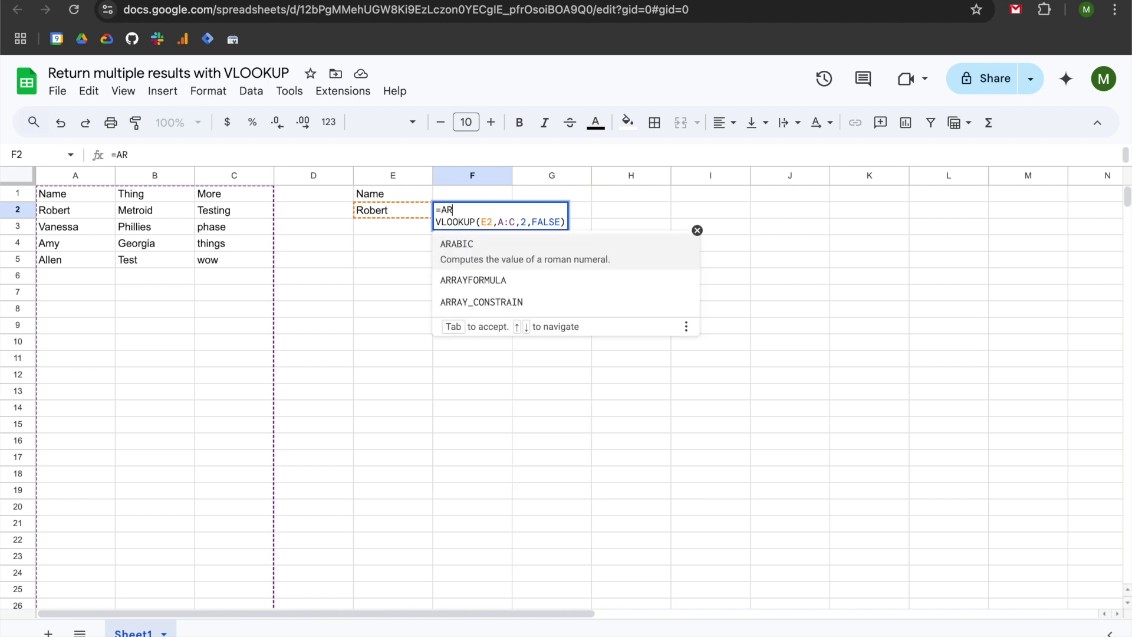
pyautogui.press('Down')
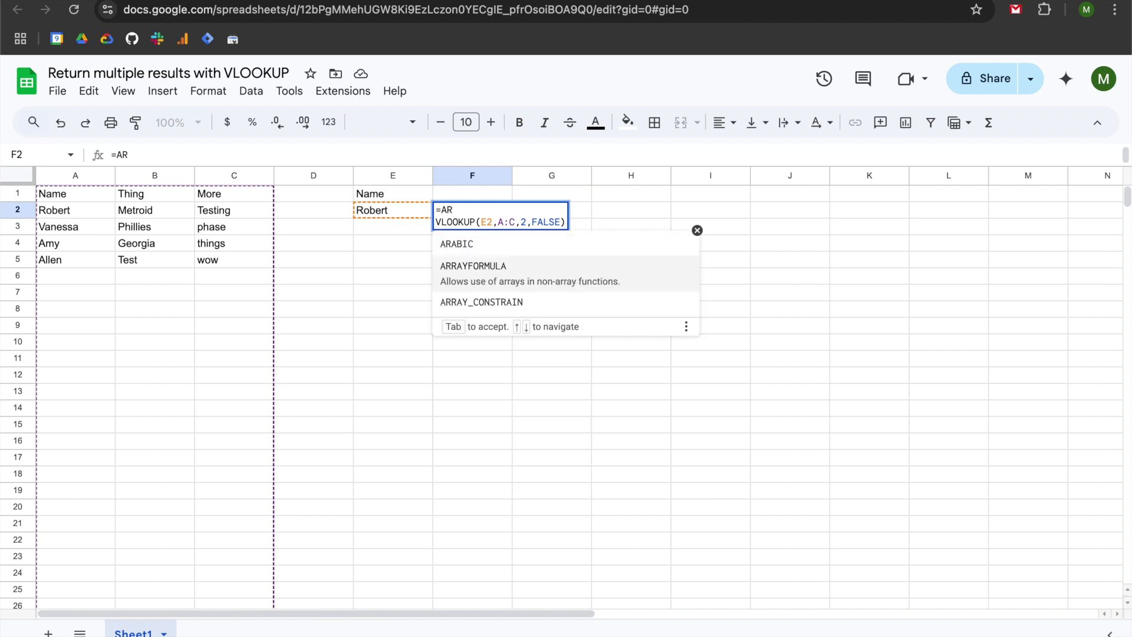
pyautogui.press('Tab')
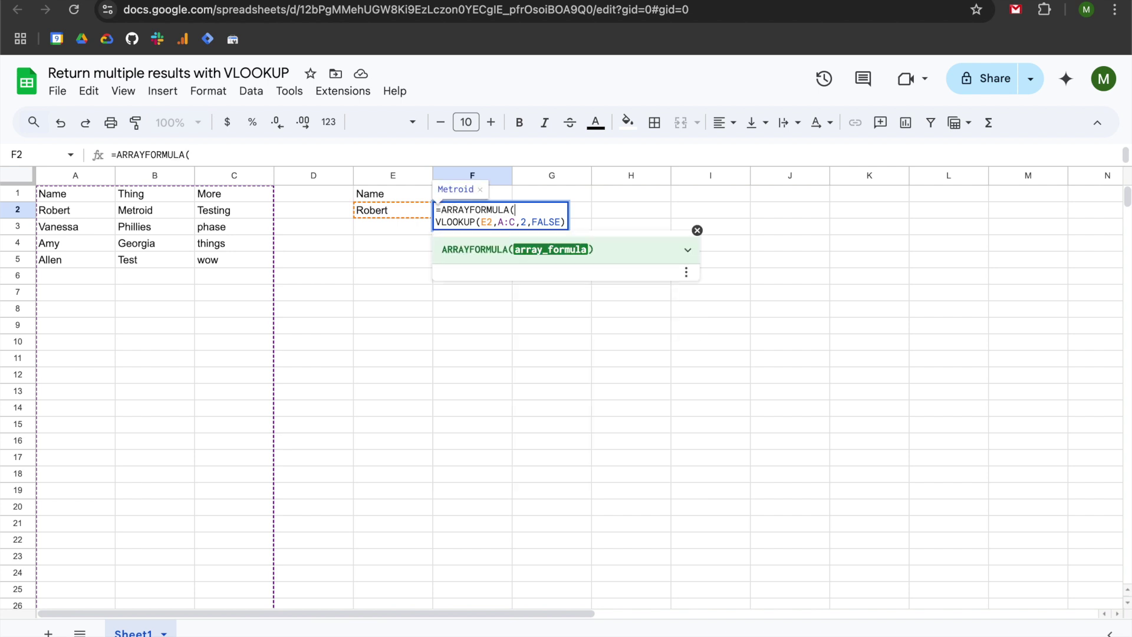
pyautogui.click(694, 252)
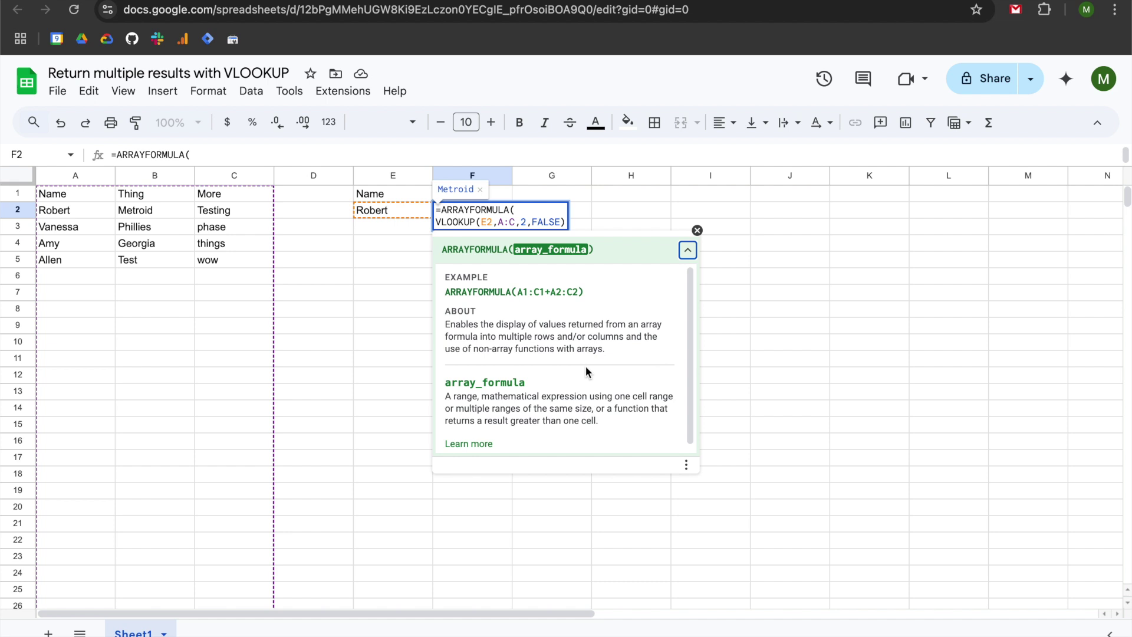
pyautogui.click(522, 222)
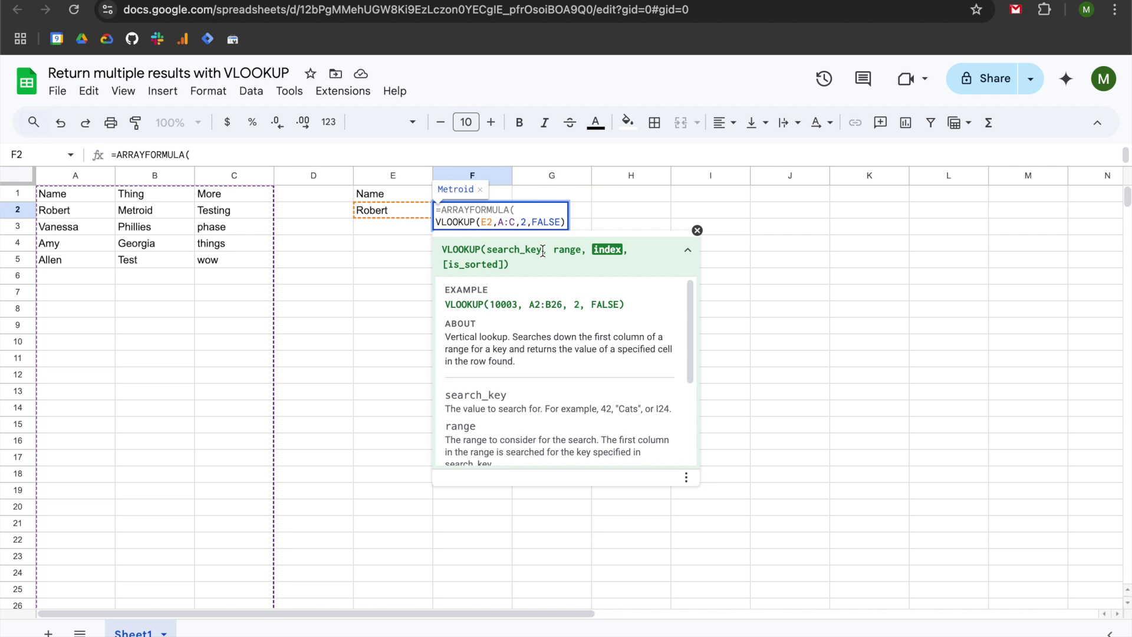
# - Change the VLOOKUP column index to {2, 3} so F2 and G2 return Metroid and Testing
pyautogui.write('{2')
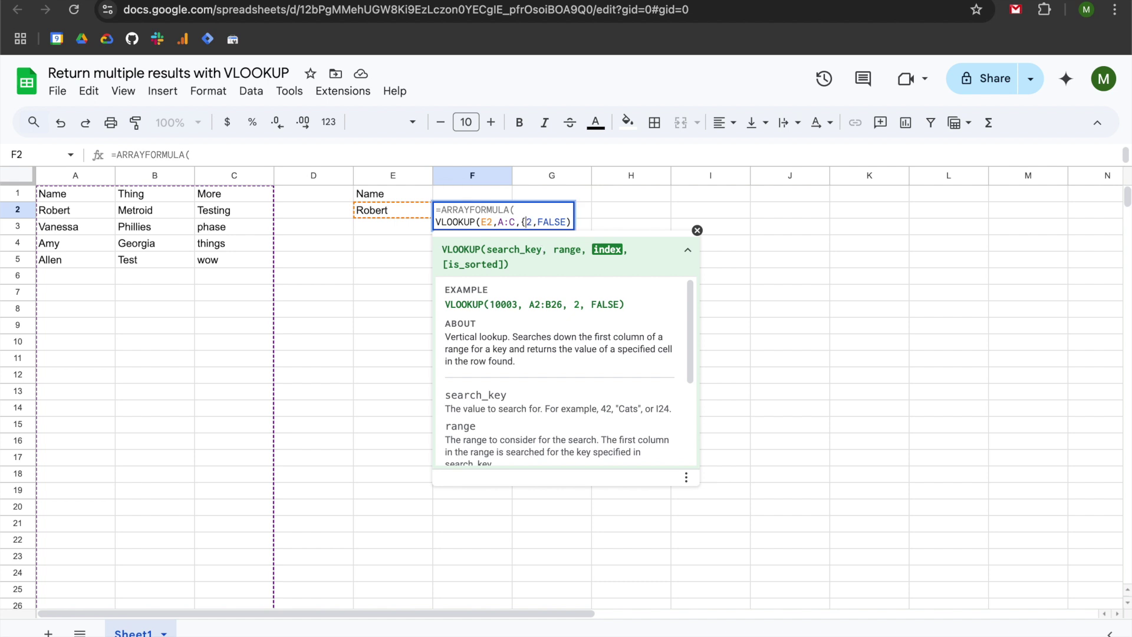
pyautogui.write('}')
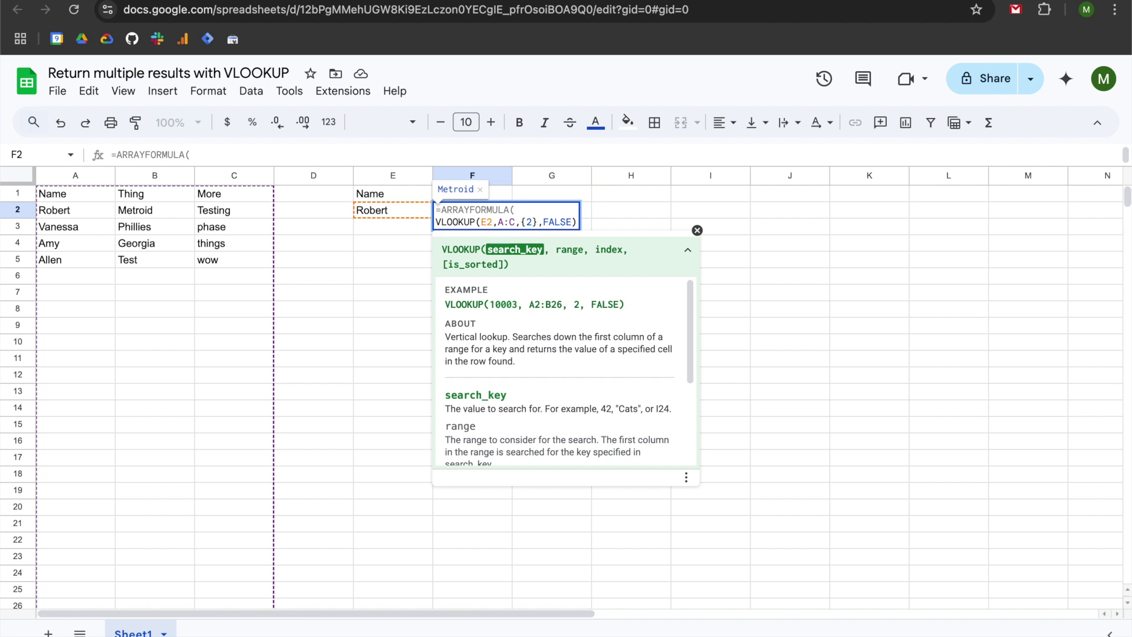
pyautogui.press('Return')
pyautogui.press('Up')
pyautogui.press('Return')
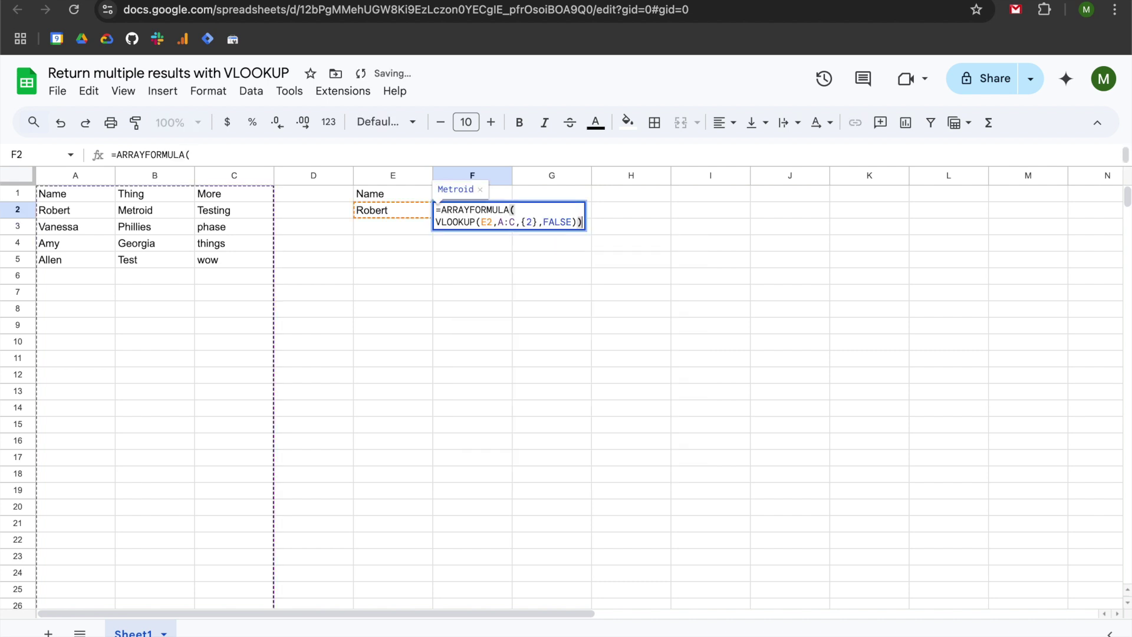
pyautogui.click(531, 221)
pyautogui.write(', 3')
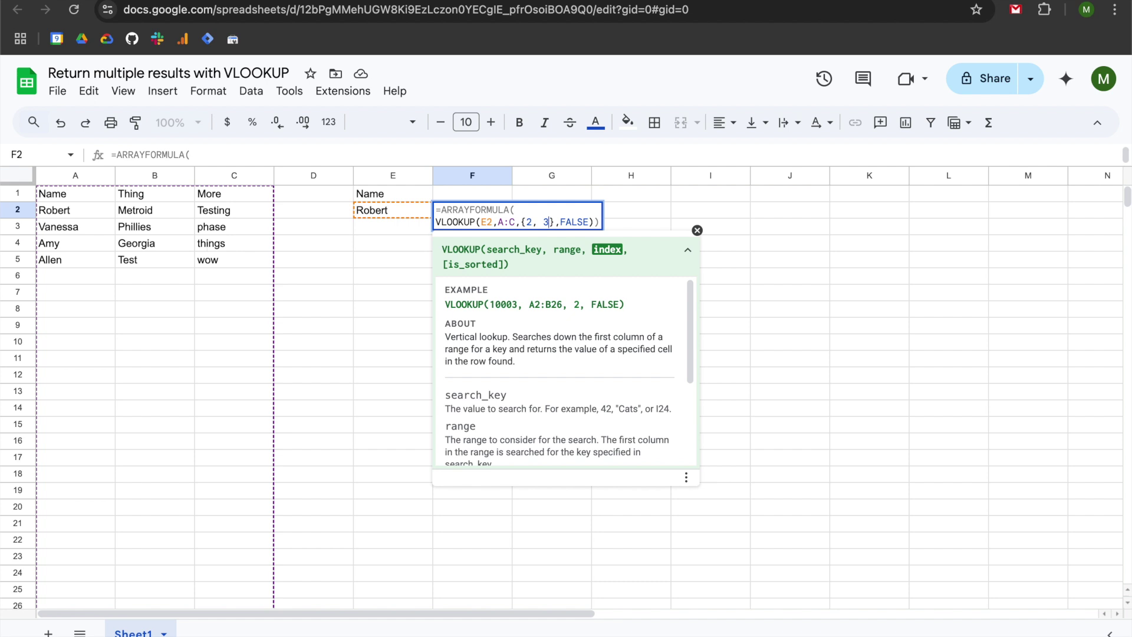
pyautogui.press('Return')
pyautogui.click(471, 210)
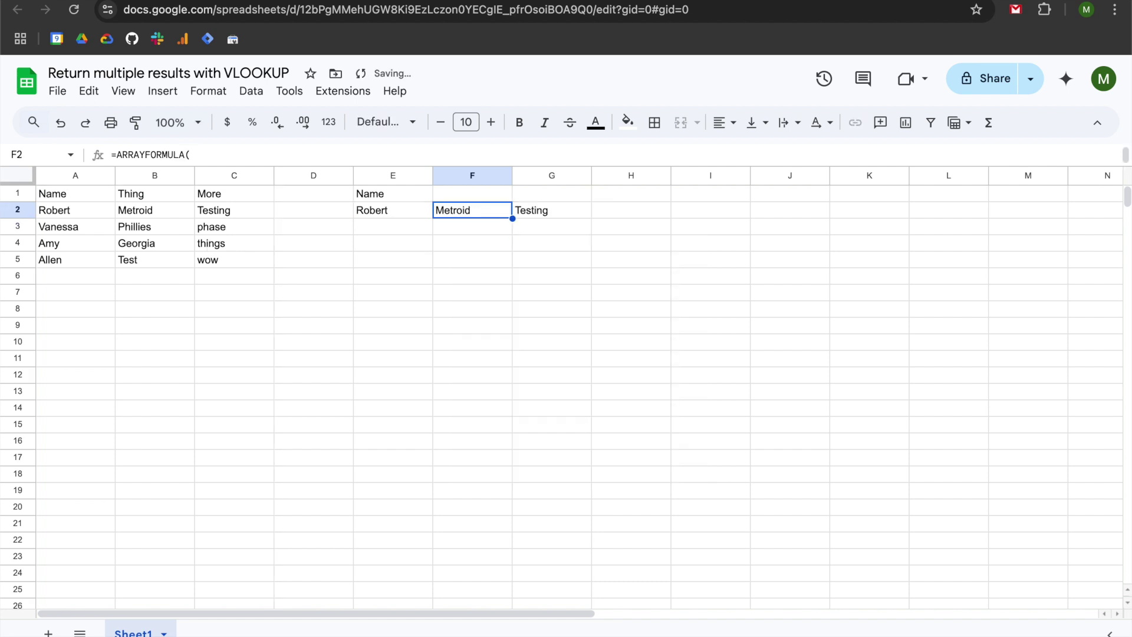
pyautogui.click(551, 210)
pyautogui.click(472, 210)
pyautogui.click(551, 210)
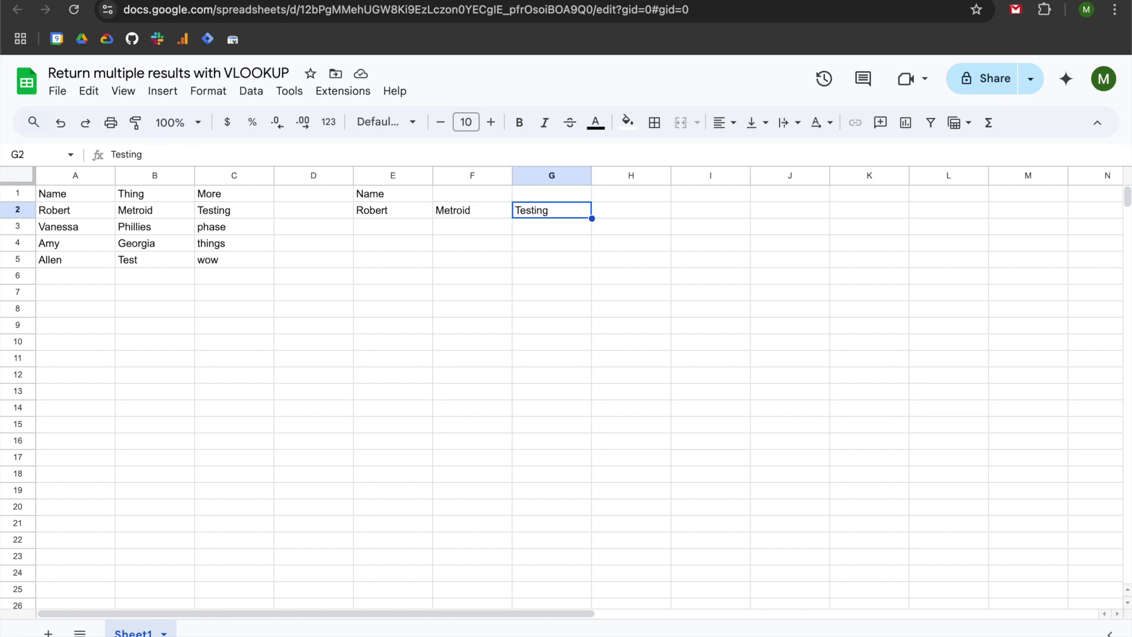
pyautogui.click(471, 210)
pyautogui.click(393, 210)
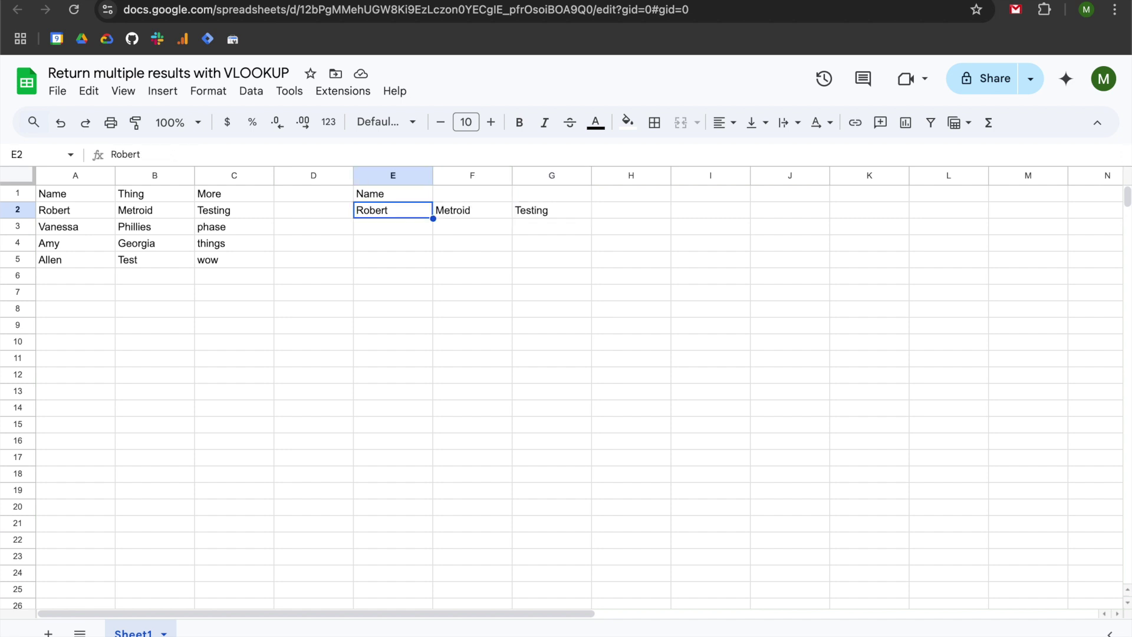
# - Replace the name in E2 with another name from the table, returning Georgia and things
pyautogui.write('Amy')
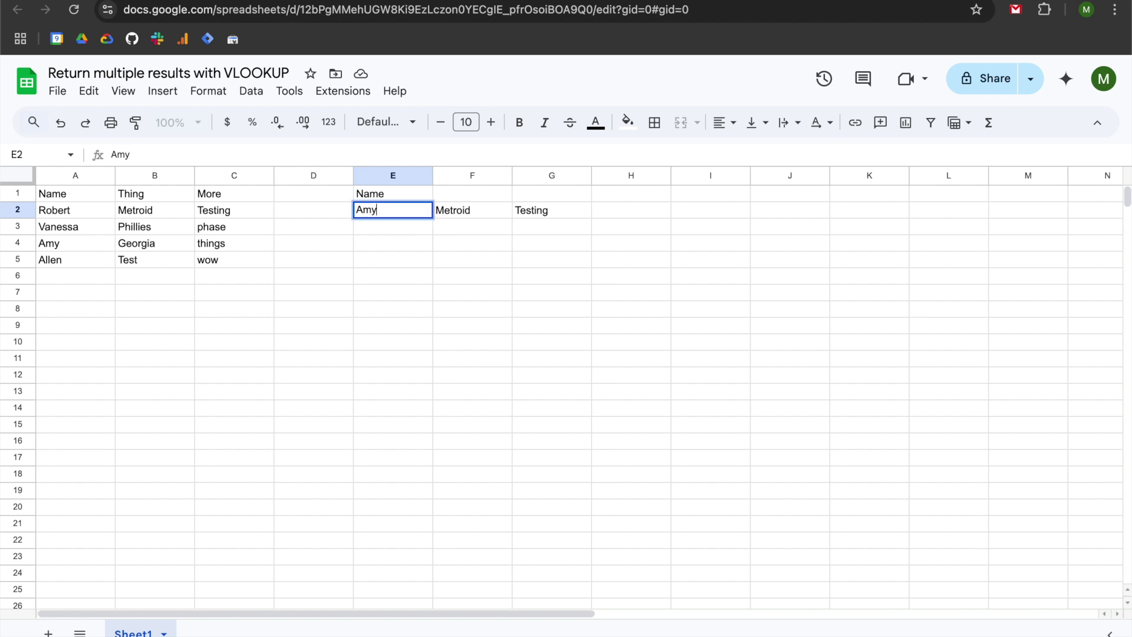
pyautogui.press('Return')
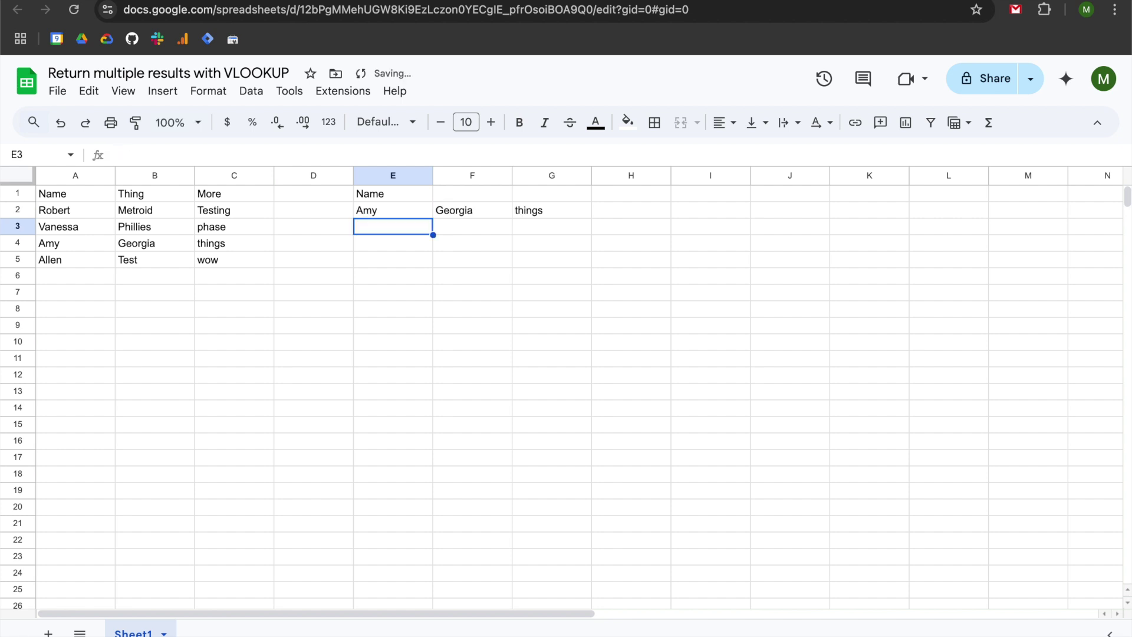